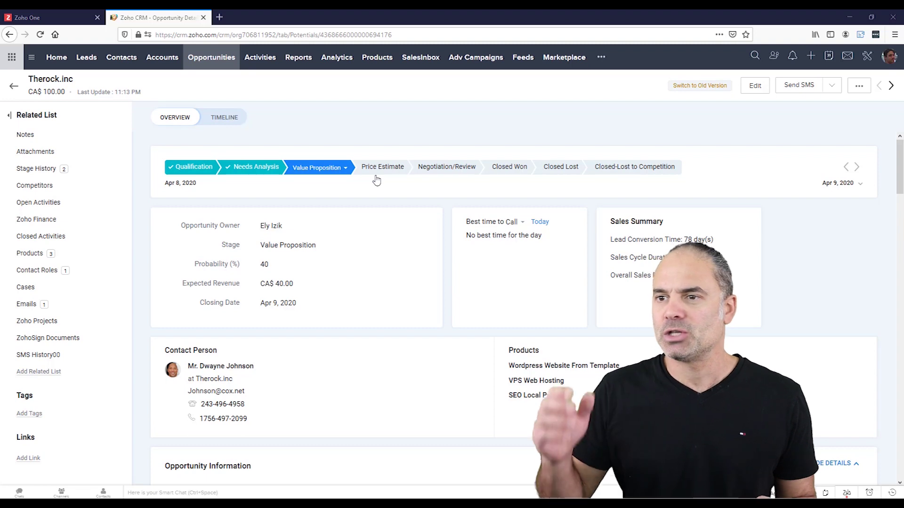
# Go to the Pipelines page in Setup and start a new pipeline
pyautogui.click(867, 56)
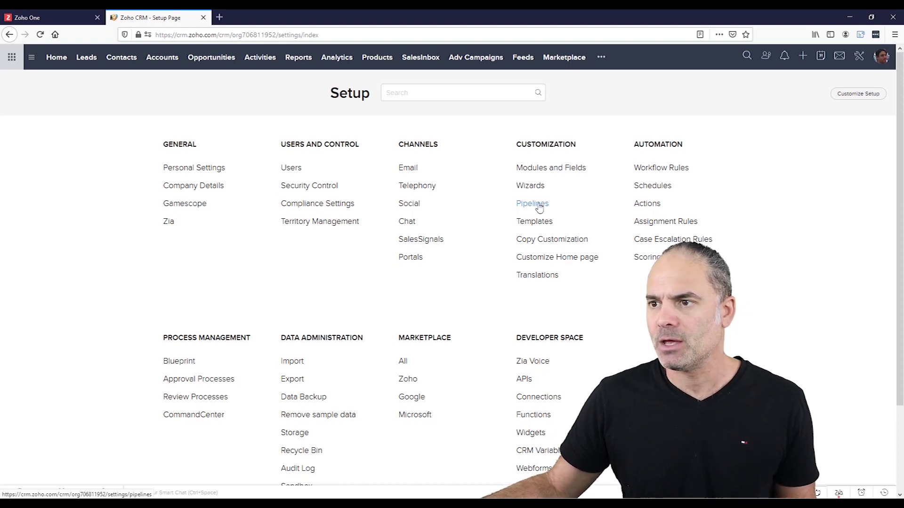
pyautogui.click(532, 203)
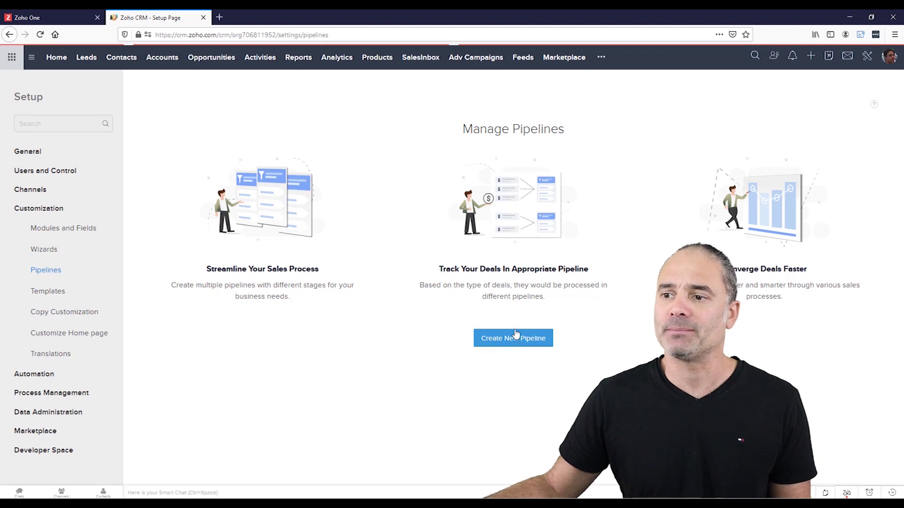
pyautogui.click(514, 336)
pyautogui.write('Web hosti')
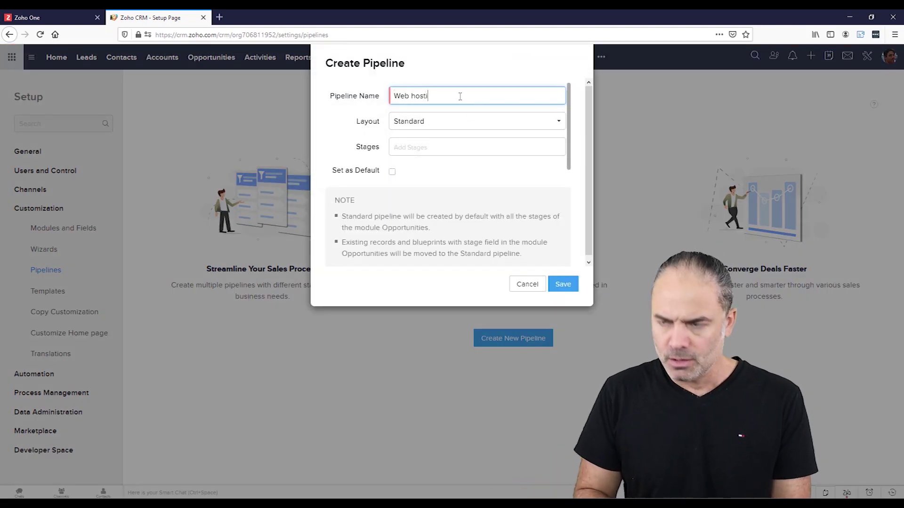
pyautogui.write('ng')
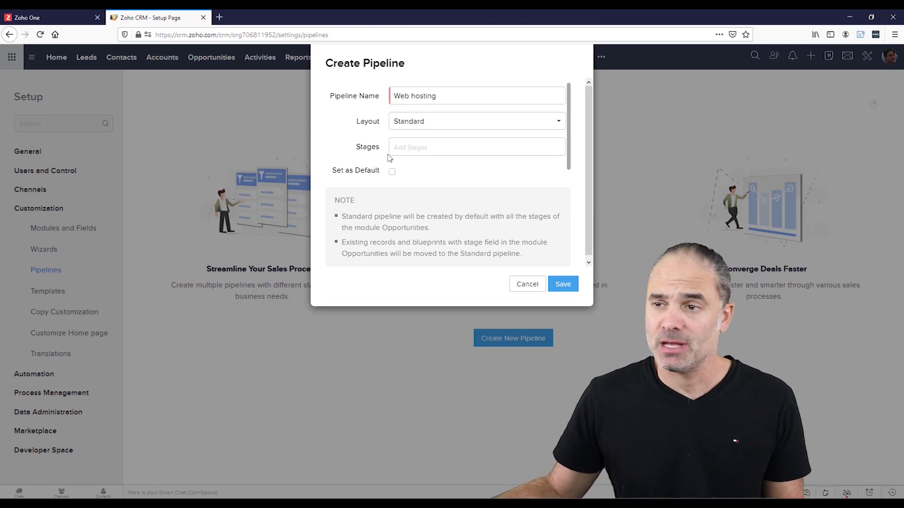
# Give the Web hosting pipeline Qualification, Price Estimate, Closed Won and Closed Lost stages and save it
pyautogui.click(407, 147)
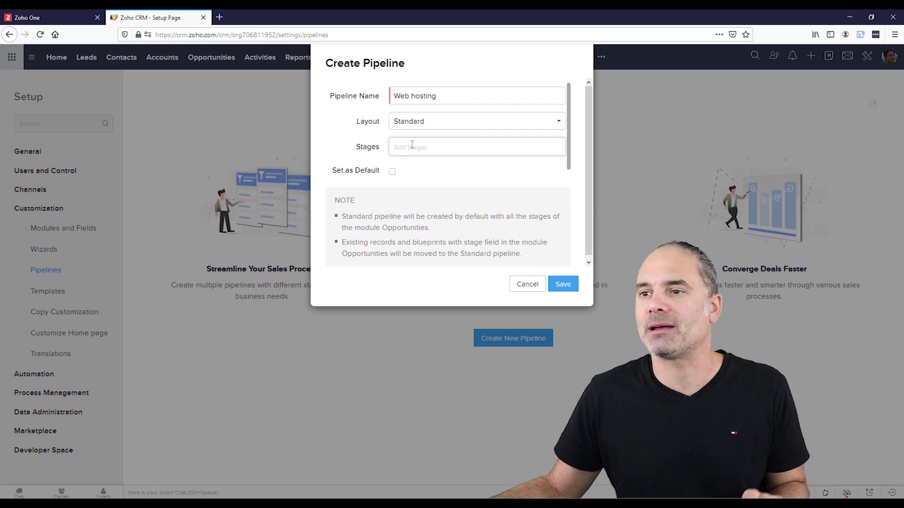
pyautogui.click(414, 145)
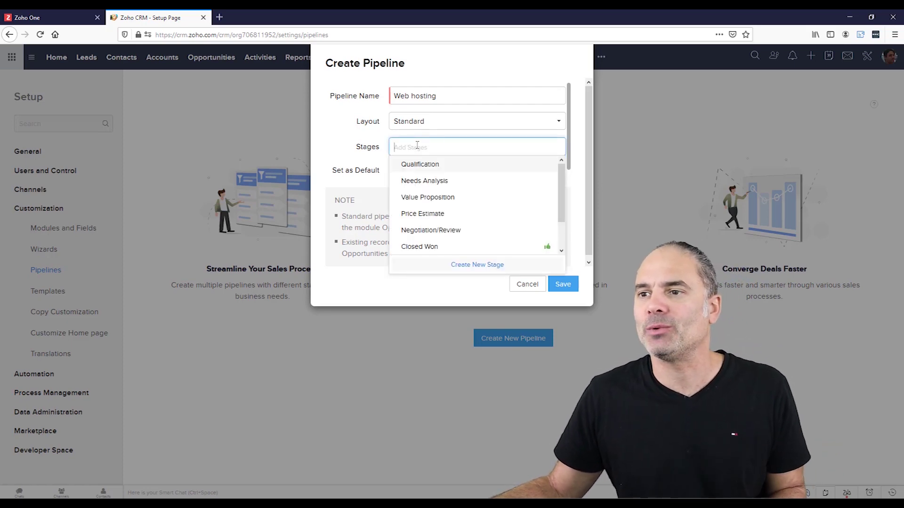
pyautogui.click(433, 167)
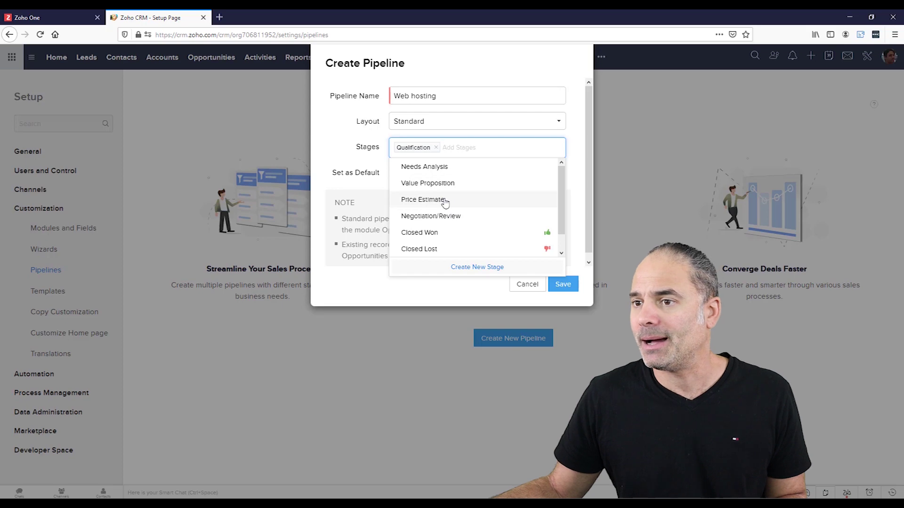
pyautogui.click(445, 201)
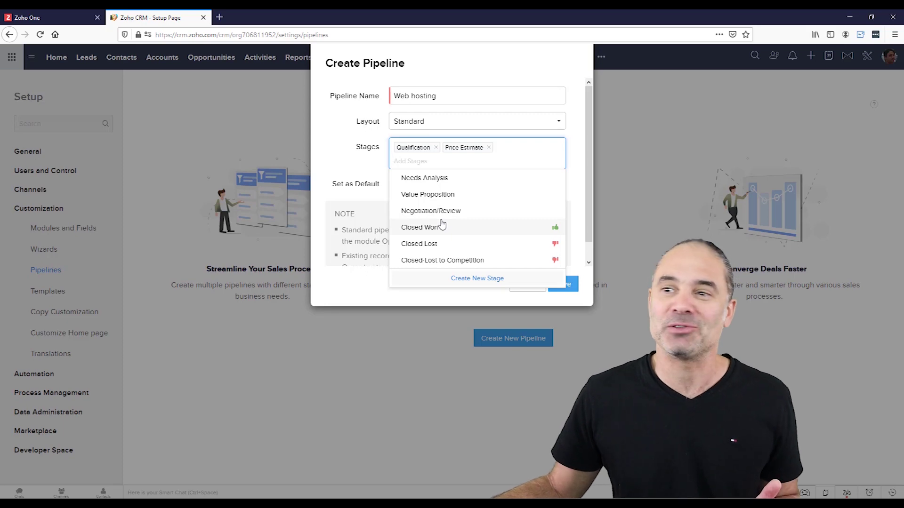
pyautogui.click(444, 227)
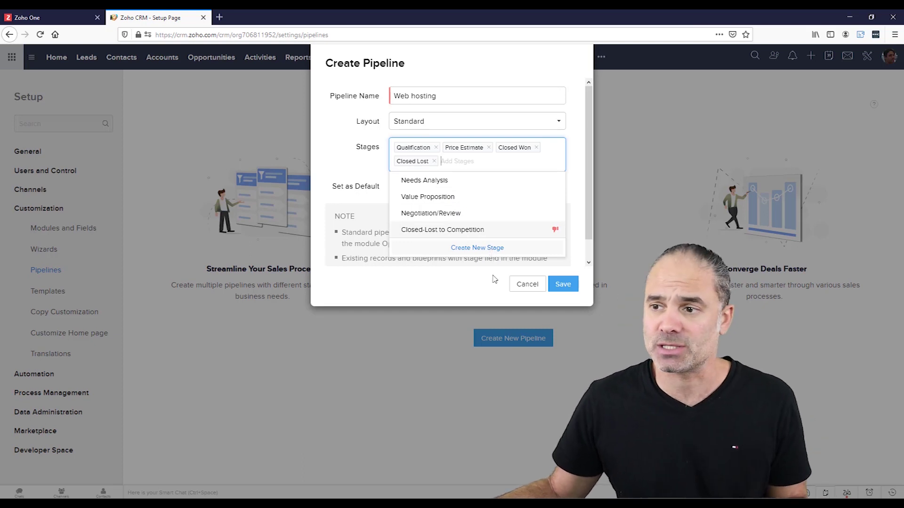
pyautogui.click(568, 283)
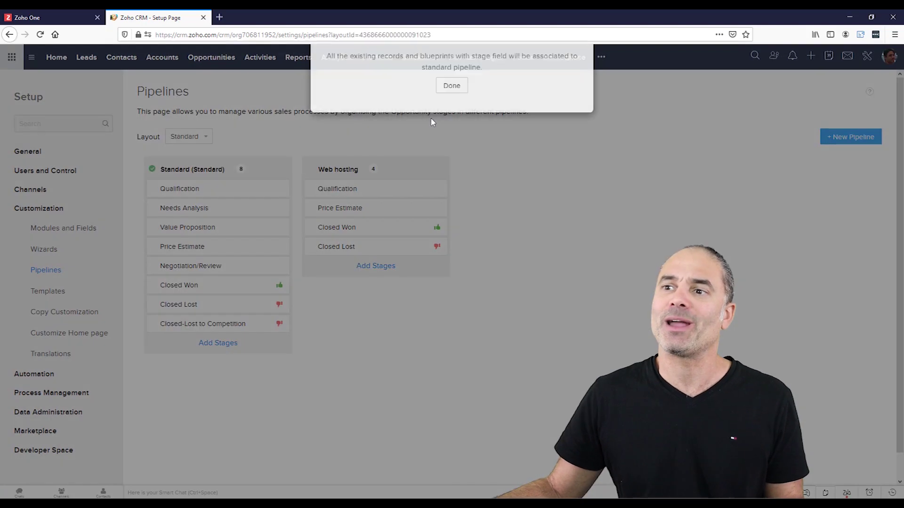
# Save Web Design with Qualification, Needs Analysis, Price Estimate, Negotiation/Review, Closed Won, Closed Lost stages
pyautogui.click(451, 125)
pyautogui.write('Web Desig')
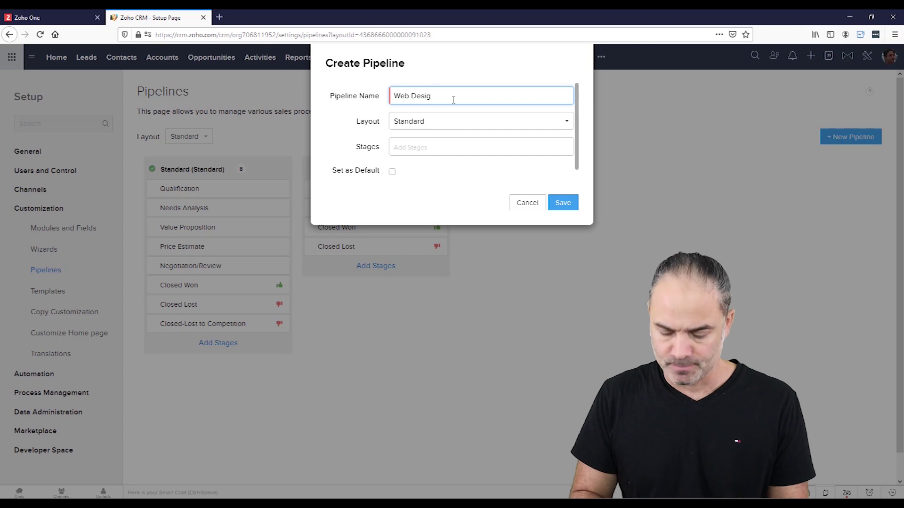
pyautogui.write('n')
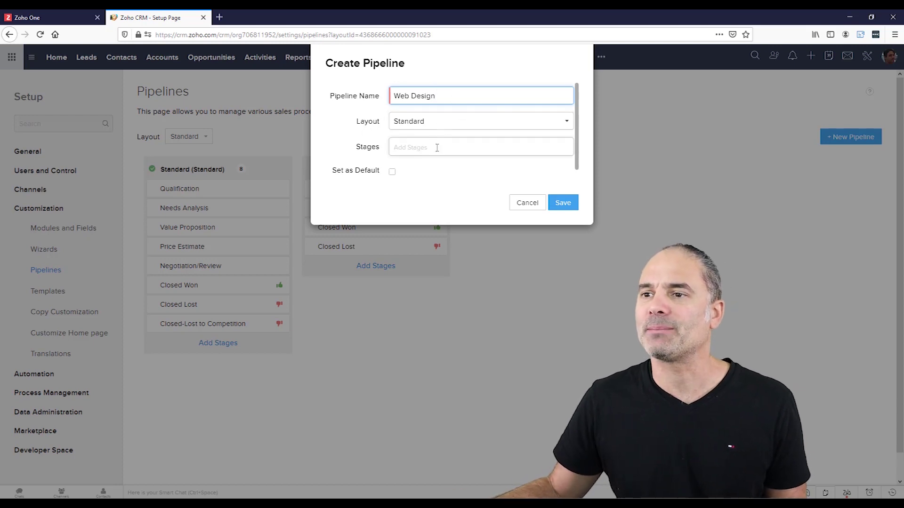
pyautogui.click(452, 147)
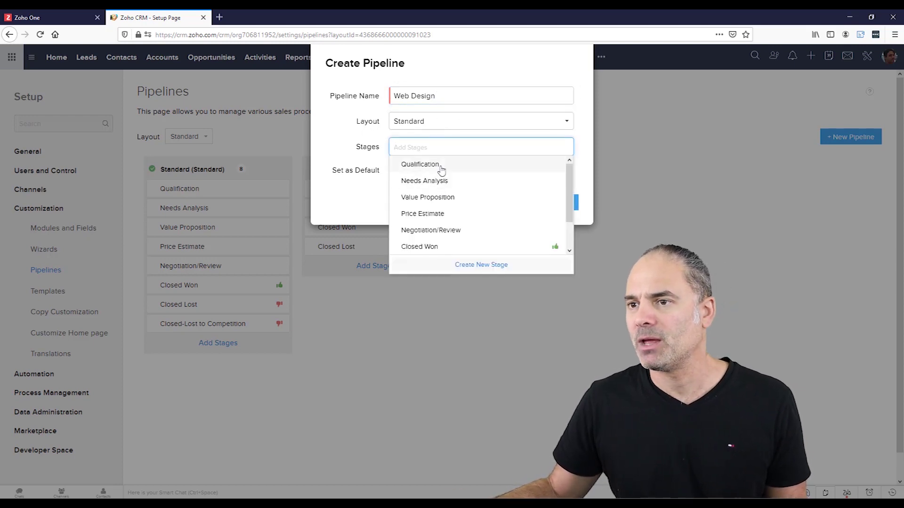
pyautogui.click(423, 167)
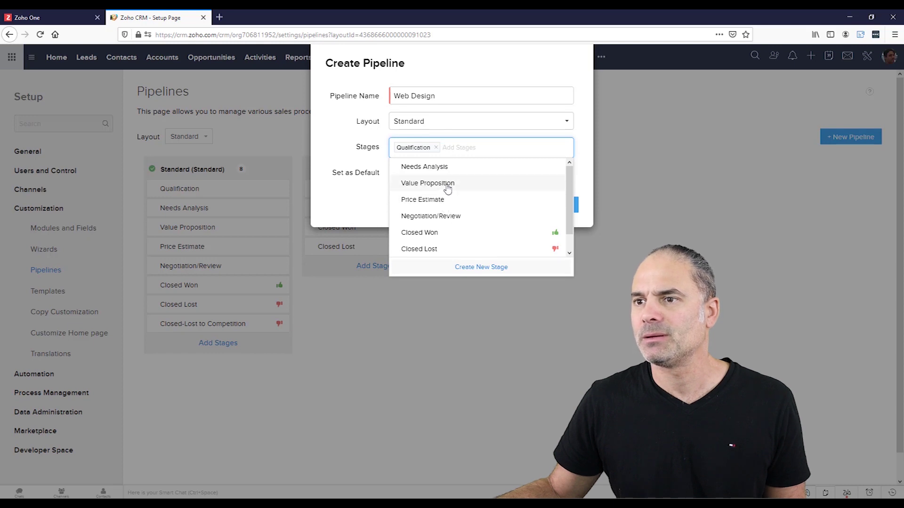
pyautogui.click(425, 167)
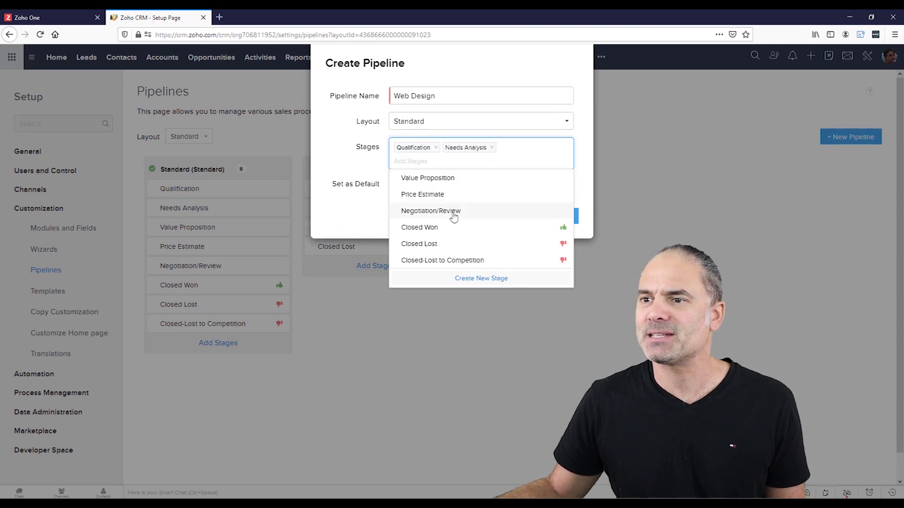
pyautogui.click(438, 195)
pyautogui.click(445, 197)
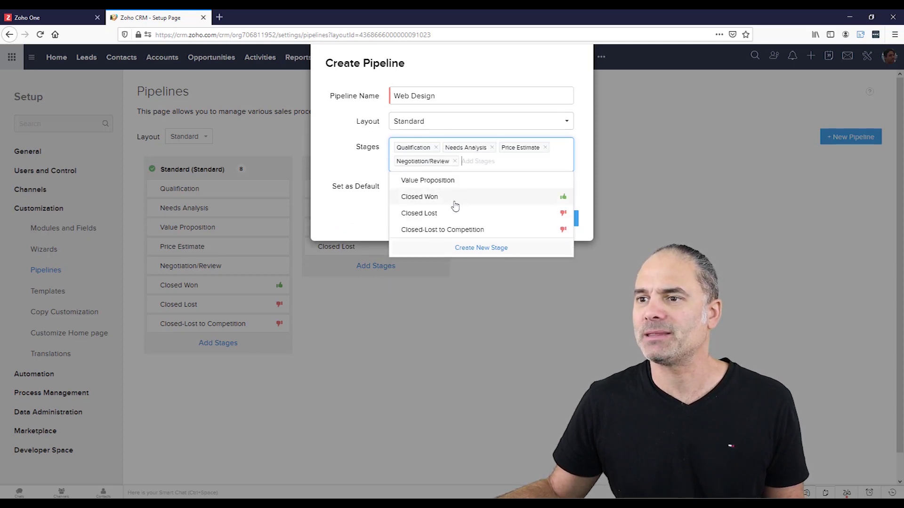
pyautogui.click(446, 207)
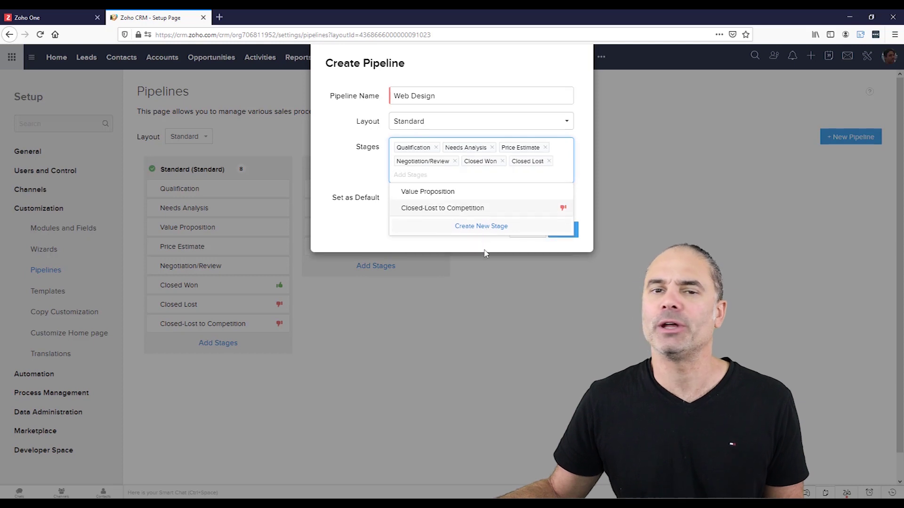
pyautogui.click(403, 252)
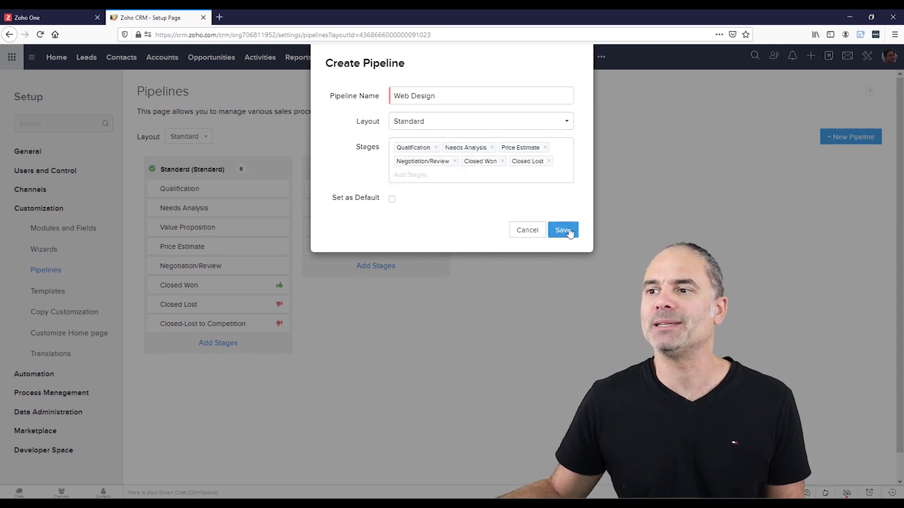
pyautogui.click(564, 230)
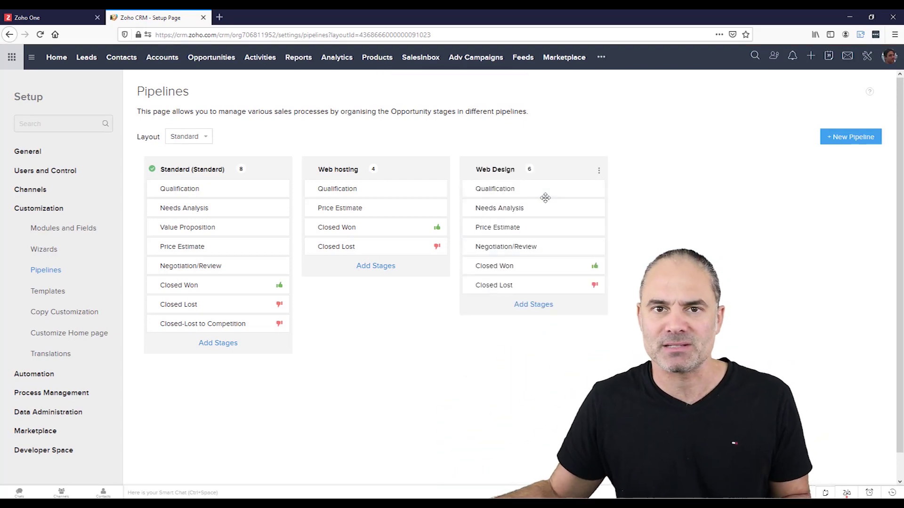
pyautogui.moveTo(533, 188)
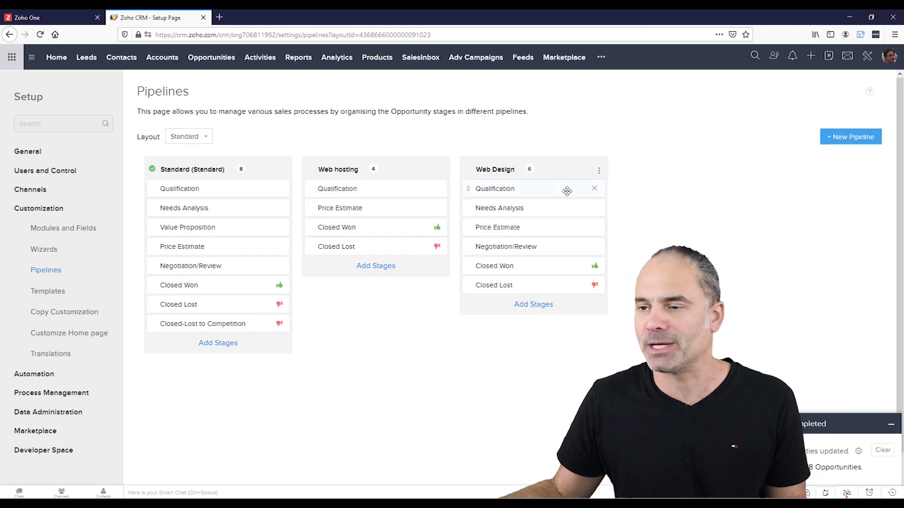
pyautogui.click(211, 57)
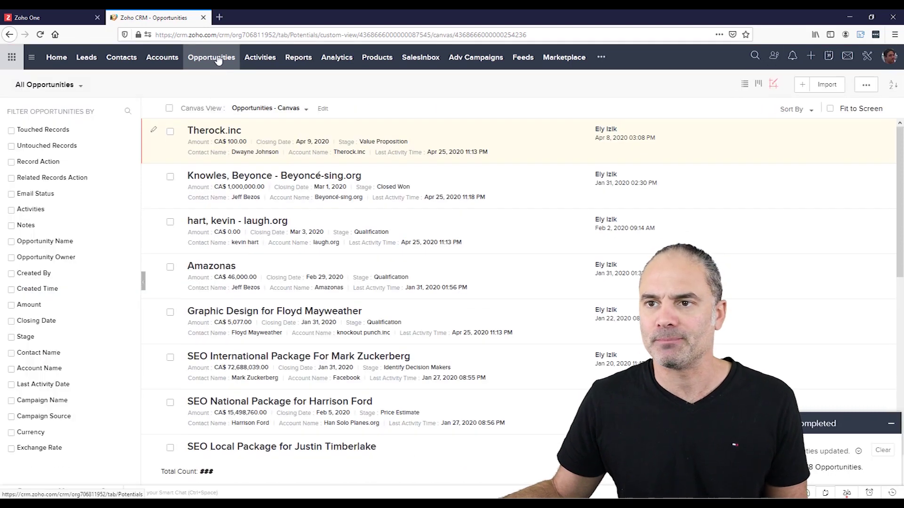
# Save a new 'Web Hosting' opportunity for Mike on the Web hosting pipeline, closing Apr 30, 2020
pyautogui.click(214, 131)
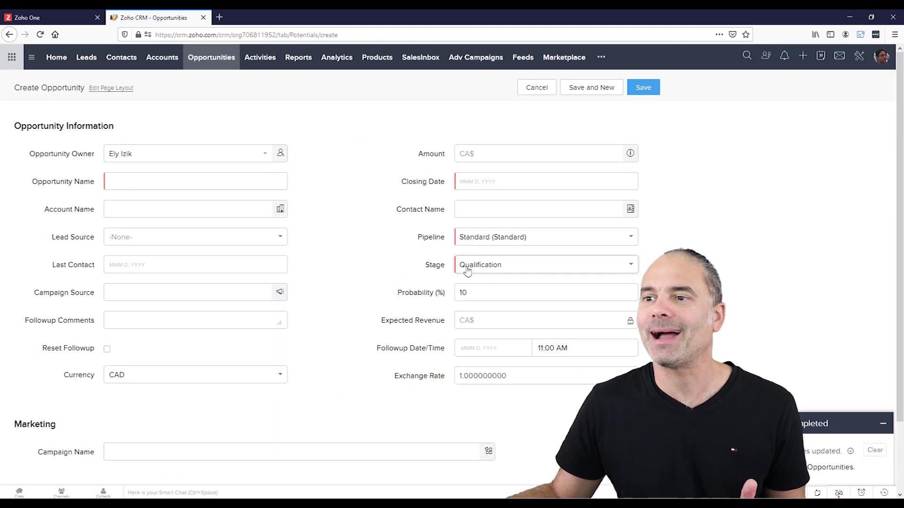
pyautogui.click(498, 237)
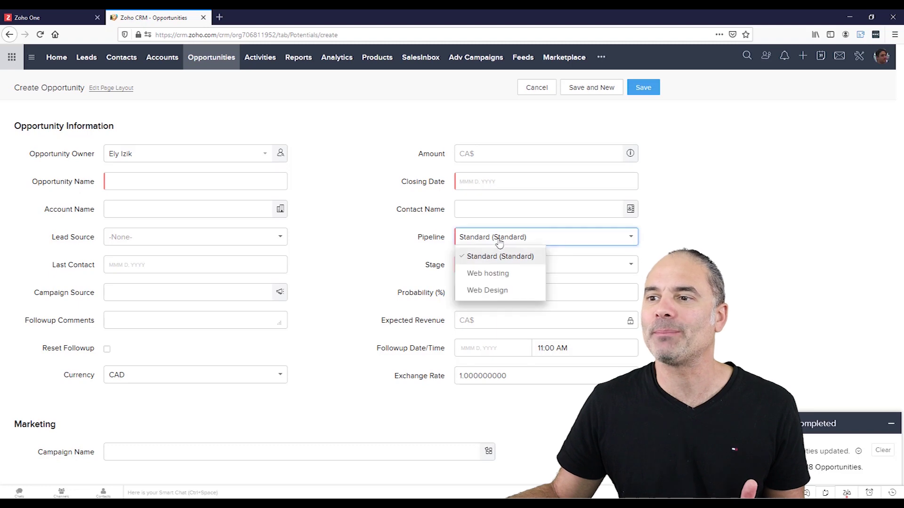
pyautogui.click(487, 274)
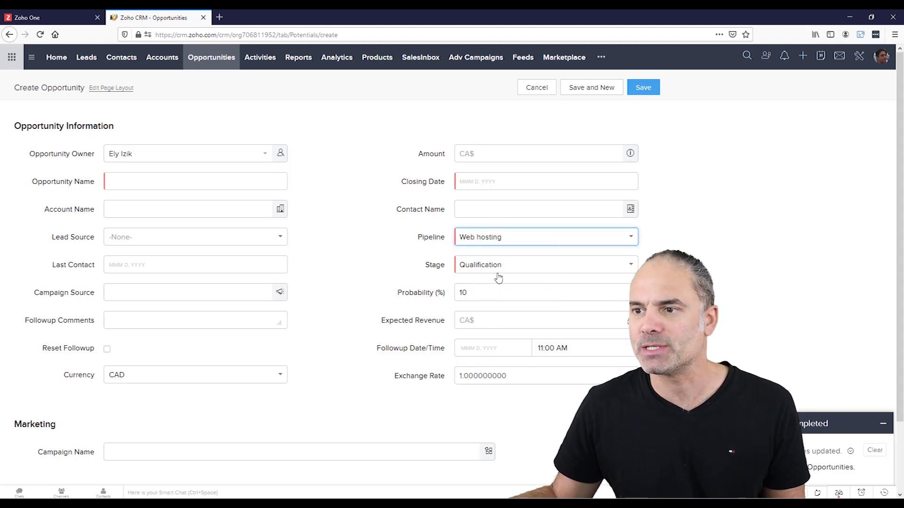
pyautogui.click(225, 180)
pyautogui.write('Web Hosting for Mike')
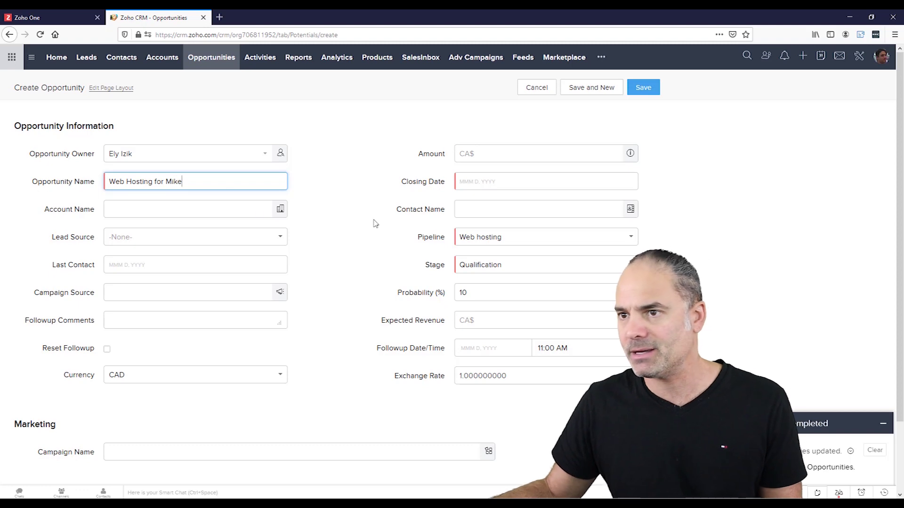
pyautogui.click(509, 181)
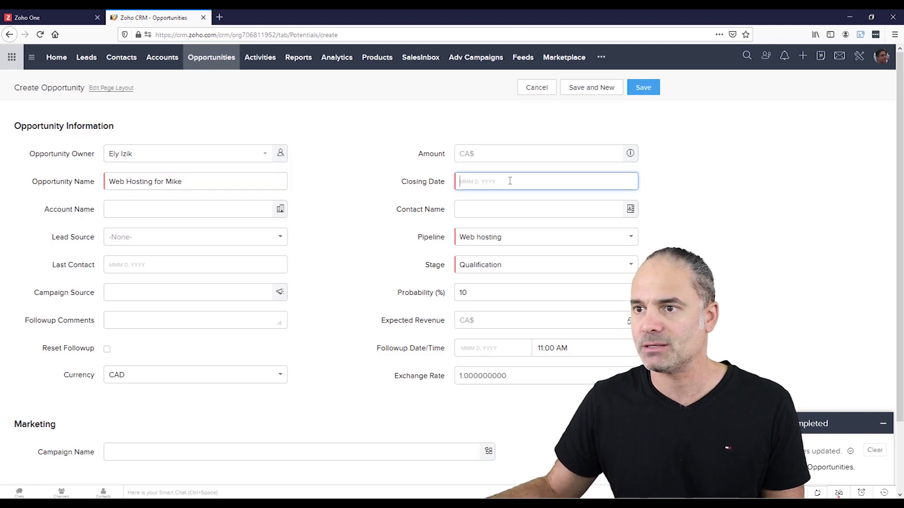
pyautogui.click(507, 283)
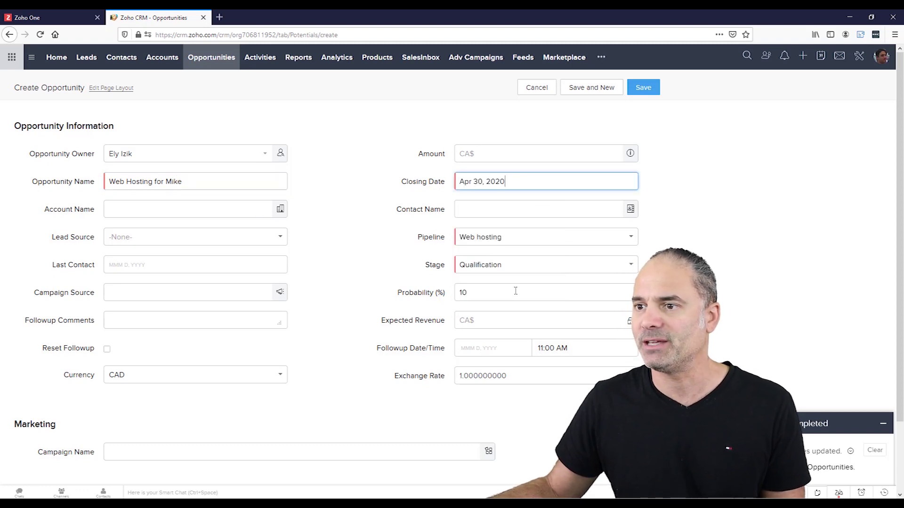
pyautogui.click(643, 87)
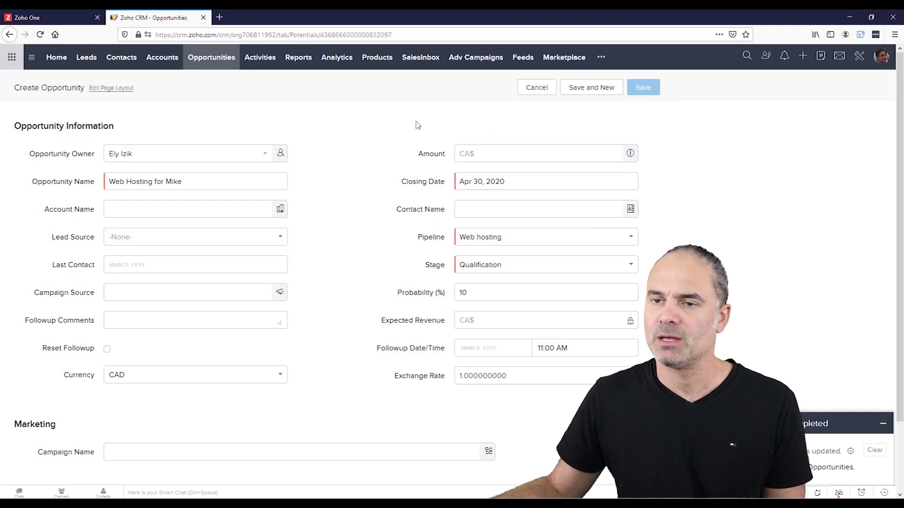